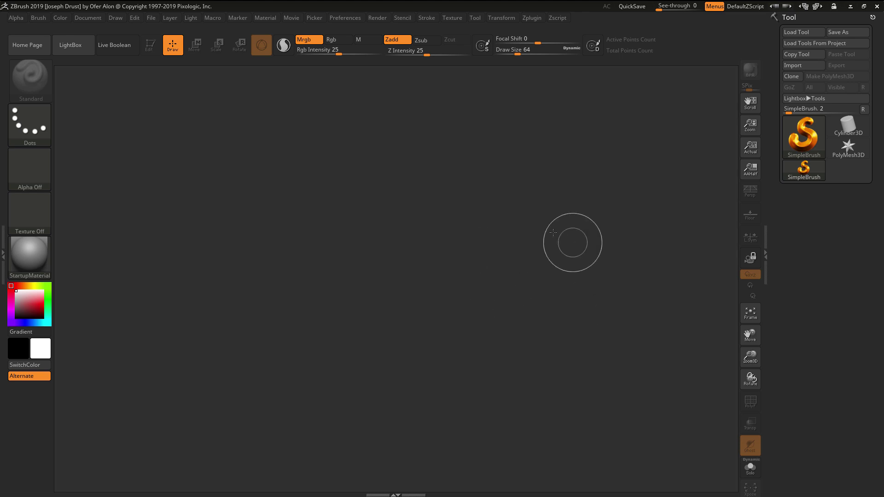
# Step: Expand the Layer Brush Depth plugin in the Zplugin menu to show its 5 mm Desired Depth
pyautogui.click(532, 18)
pyautogui.click(575, 145)
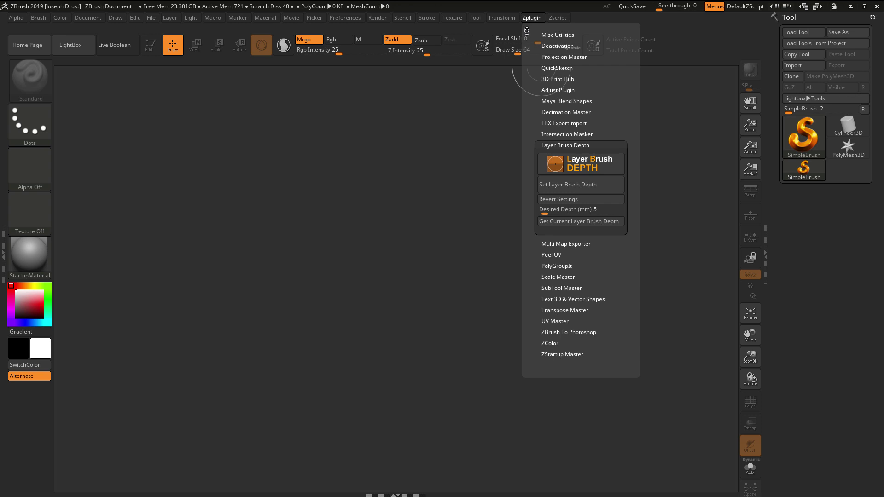
# Step: Dock the Zplugin menu in the left tray and select the Desired Depth field
pyautogui.moveTo(527, 30); pyautogui.dragTo(56, 18)
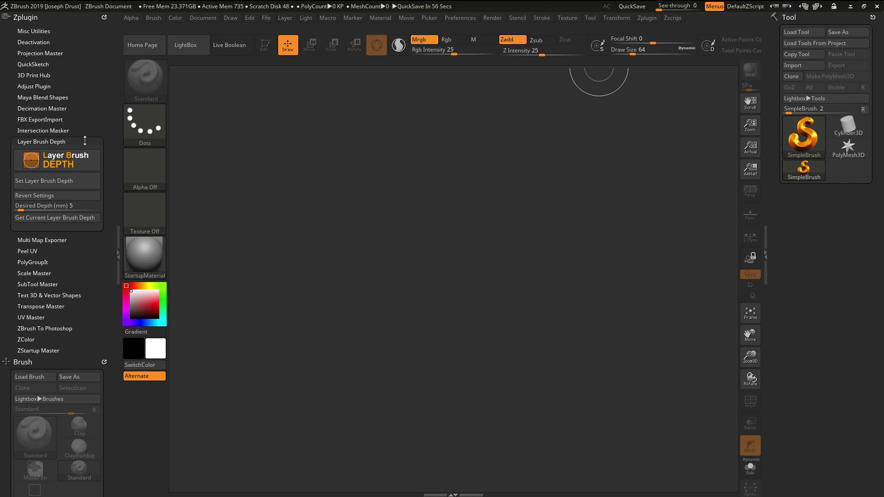
pyautogui.click(56, 207)
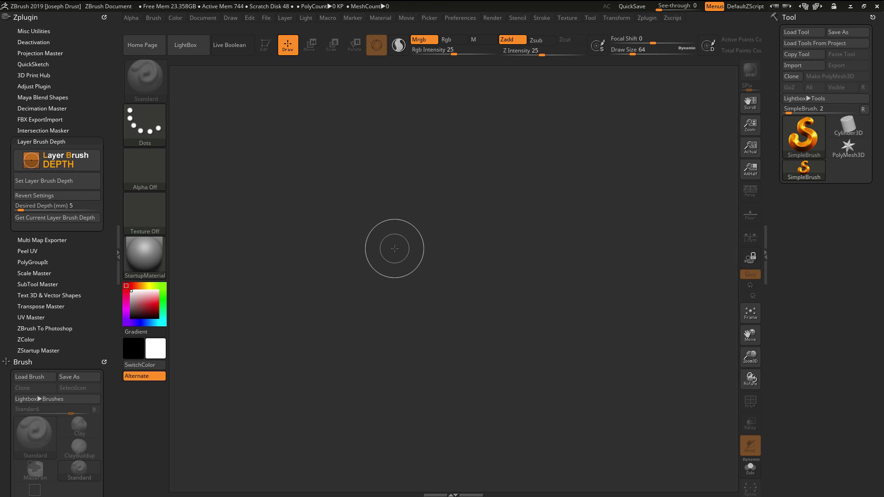
# Step: Load the WacomIntuosPenHolder project from LightBox's Project tab, in the Wacom folder
pyautogui.click(199, 46)
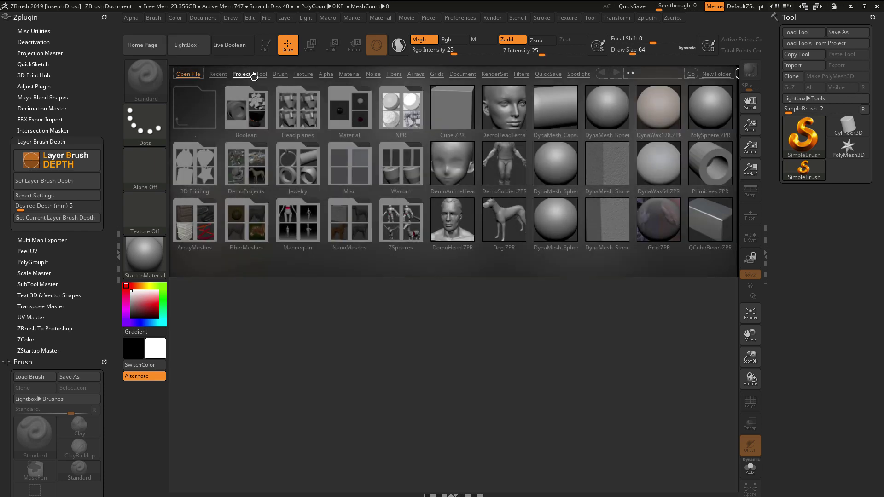
pyautogui.click(243, 74)
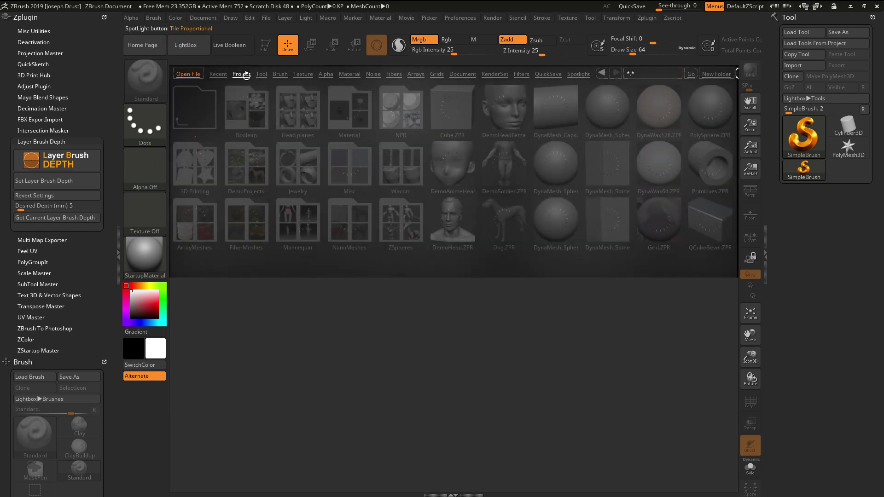
pyautogui.click(400, 177)
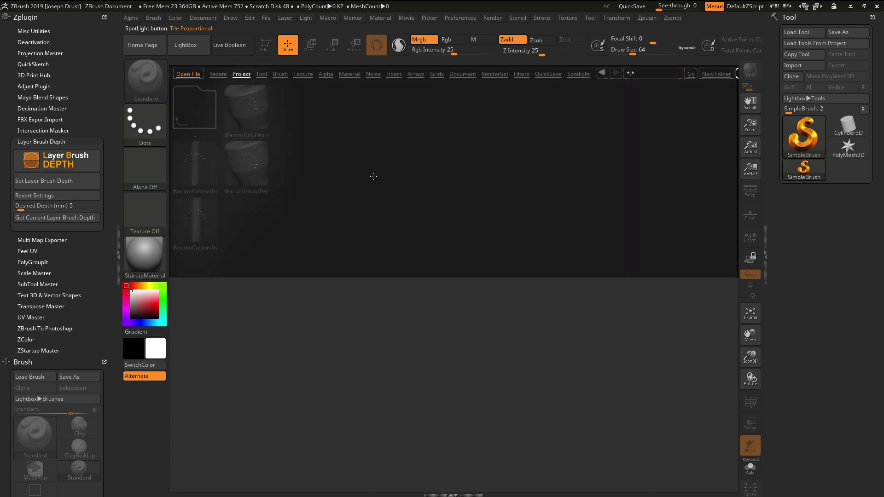
pyautogui.doubleClick(251, 172)
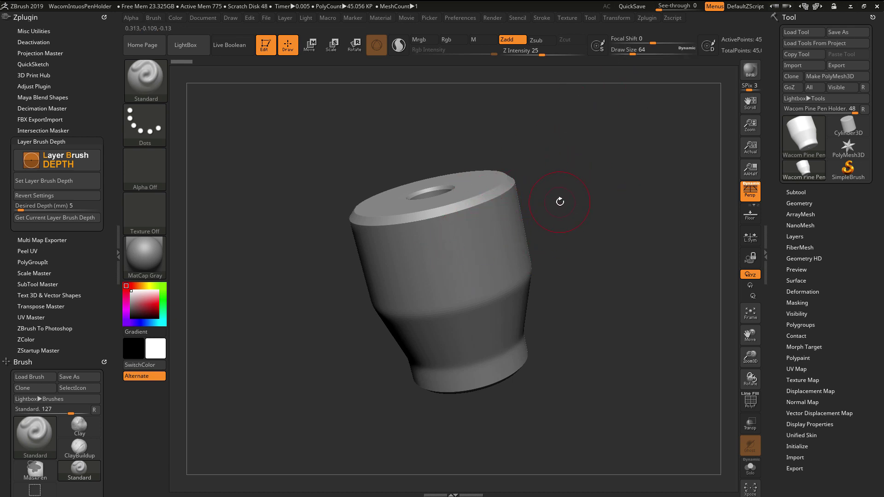
# Step: Read the pen holder's size in mm with Scale Master: about 46.96 × 54.304 × 46.96
pyautogui.press('shift')
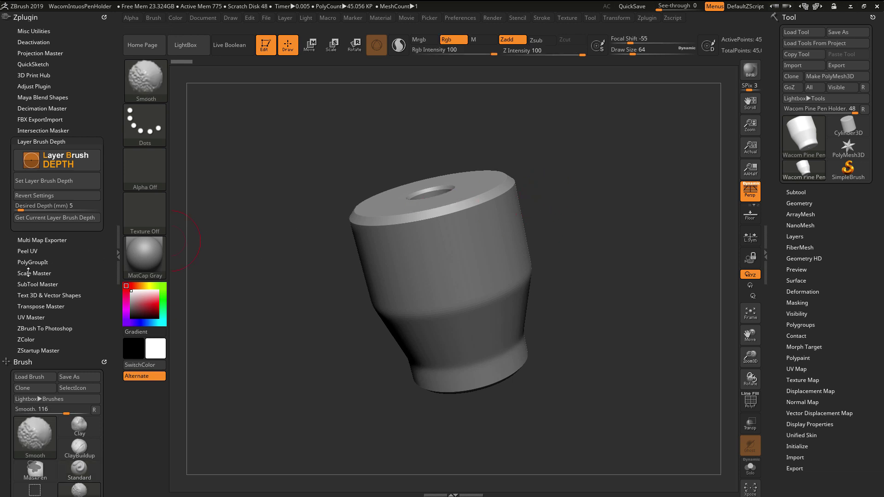
pyautogui.click(31, 273)
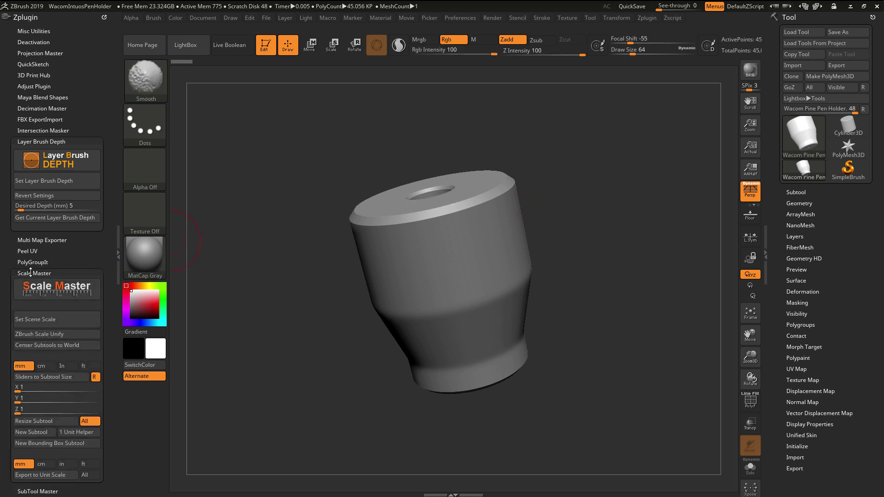
pyautogui.scroll(-1, 28, 322)
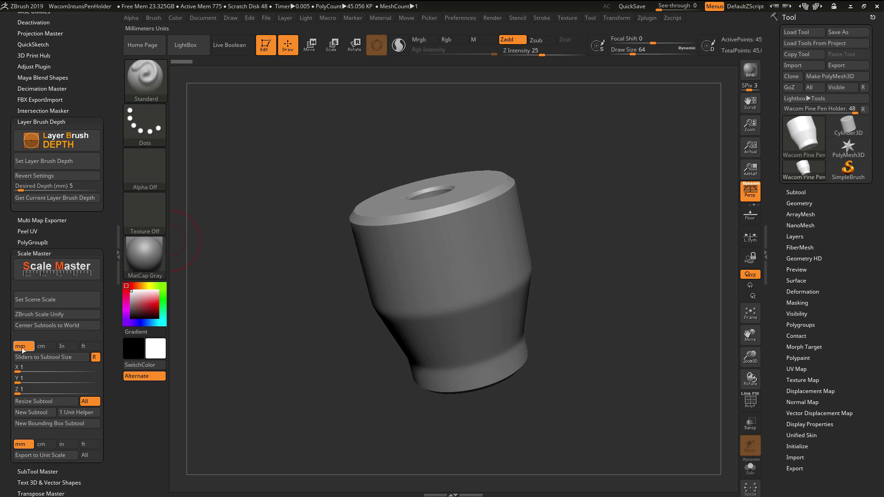
pyautogui.click(48, 357)
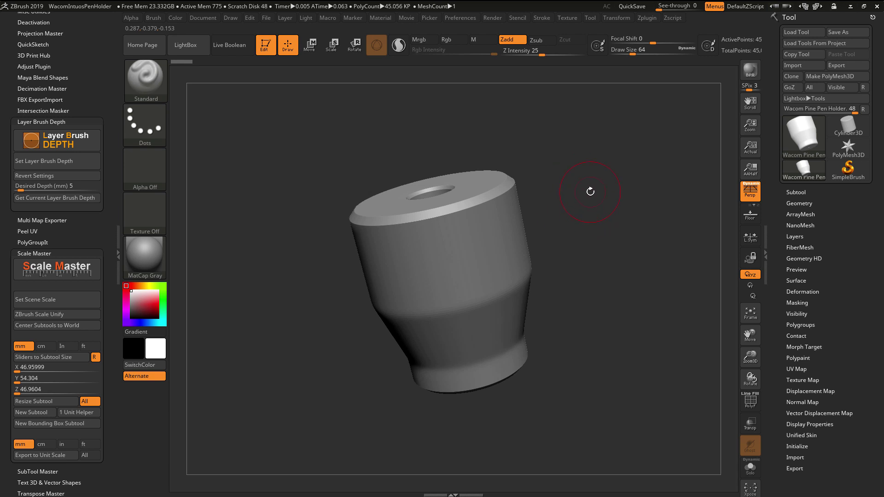
# Step: Select the Layer brush from the brush library and rotate the holder to view its top
pyautogui.click(145, 87)
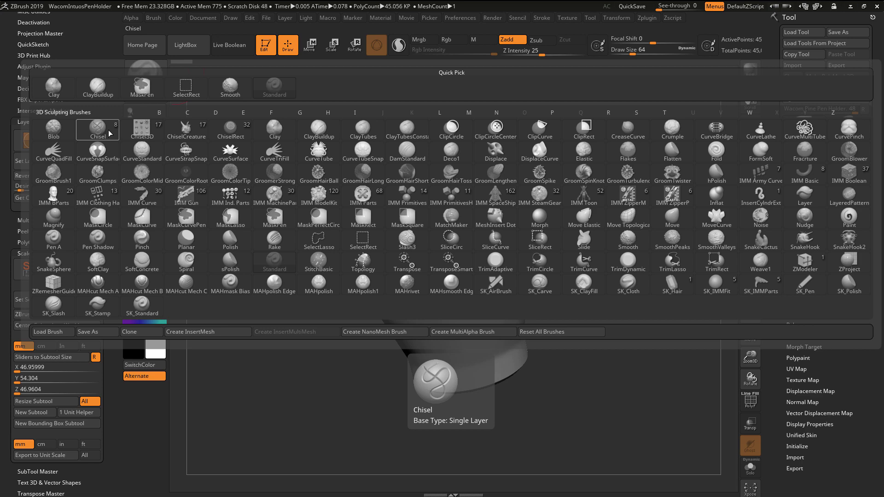
pyautogui.click(810, 203)
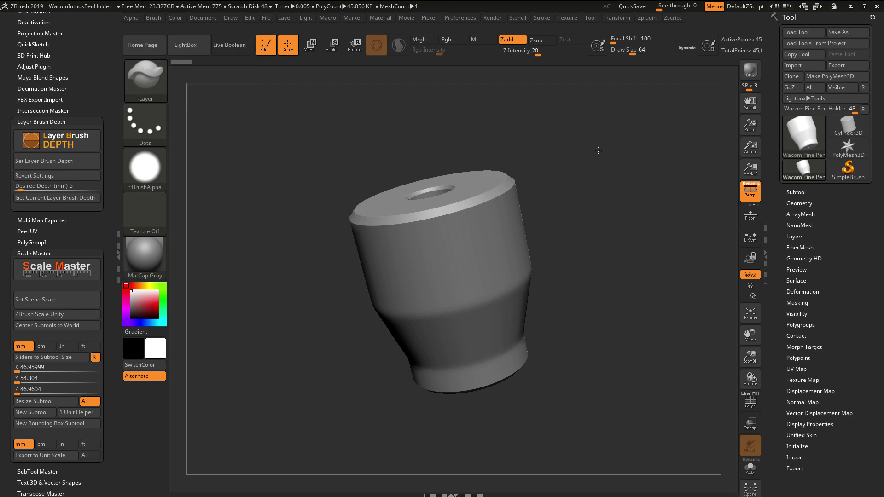
pyautogui.moveTo(594, 145); pyautogui.dragTo(613, 181)
pyautogui.moveTo(562, 139); pyautogui.dragTo(569, 175)
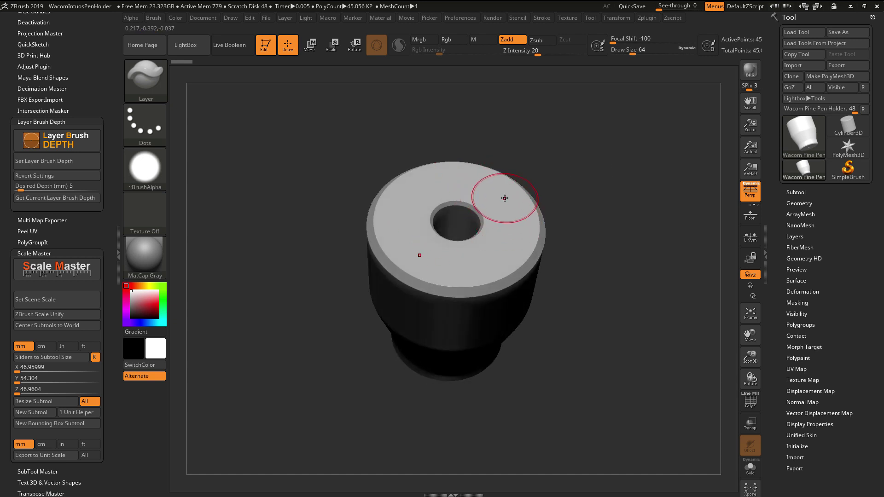
# Step: Set Draw Size 22, subdivide the mesh, and apply a 2 mm Layer brush depth
pyautogui.moveTo(633, 49); pyautogui.dragTo(625, 50)
pyautogui.hotkey('ctrl', 'd')
pyautogui.hotkey('ctrl', 'd')
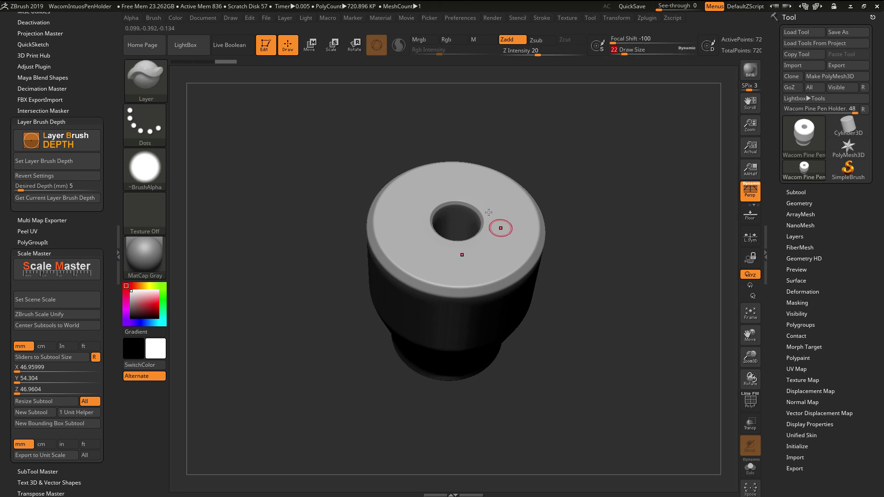
pyautogui.click(38, 190)
pyautogui.moveTo(45, 188); pyautogui.dragTo(40, 186)
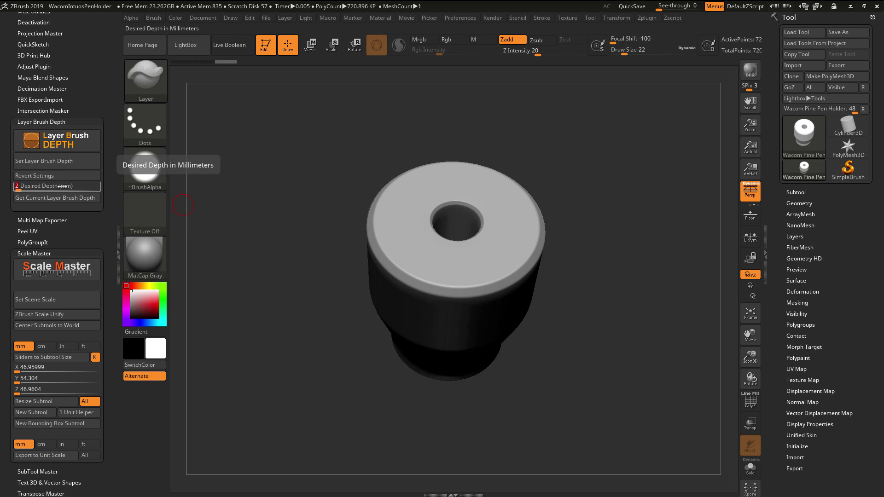
pyautogui.click(69, 162)
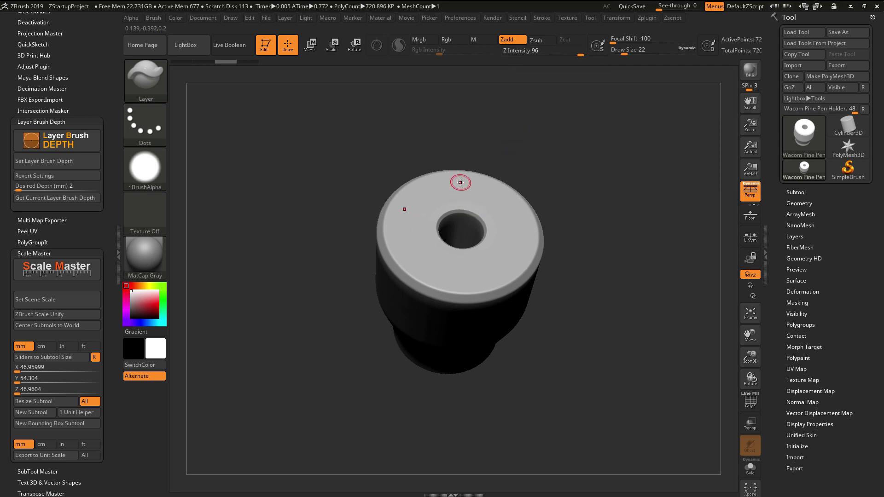
pyautogui.moveTo(470, 190)
pyautogui.mouseDown()
pyautogui.moveTo(508, 219)
pyautogui.moveTo(512, 251)
pyautogui.mouseUp()
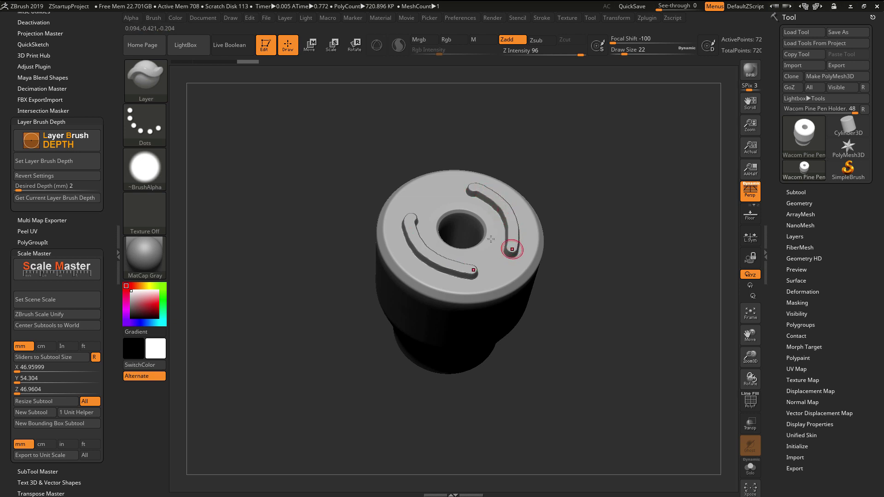
pyautogui.click(555, 178)
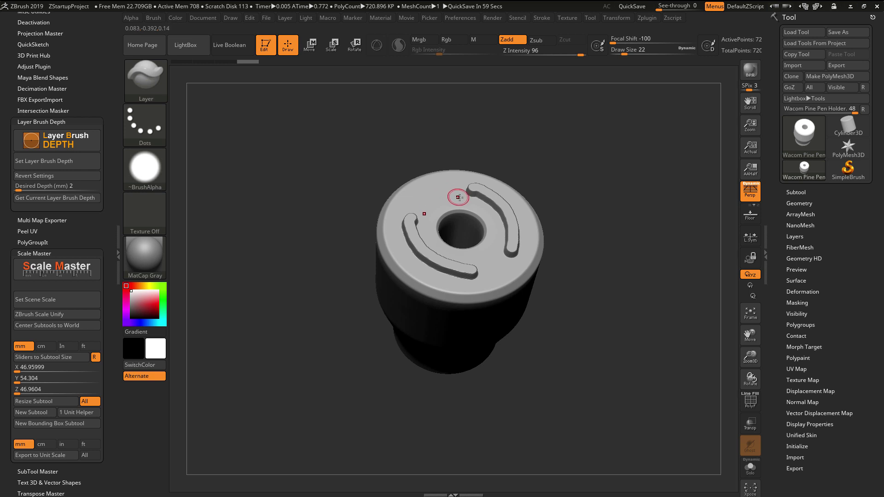
pyautogui.moveTo(459, 197); pyautogui.dragTo(454, 177)
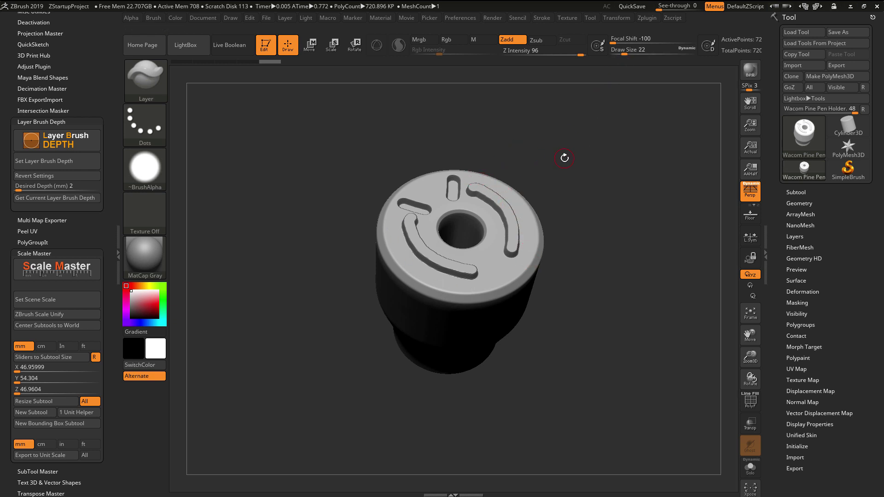
pyautogui.hotkey('ctrl', 'z')
pyautogui.hotkey('ctrl', 'z')
pyautogui.hotkey('ctrl', 'z')
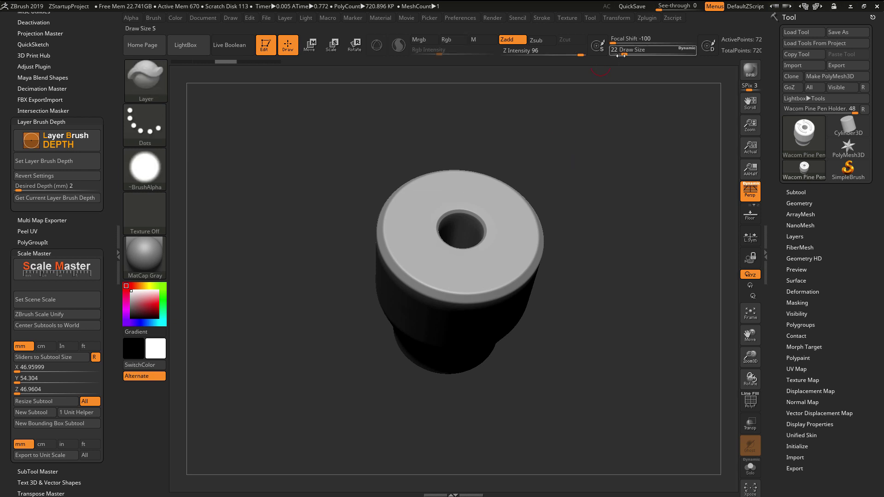
# Step: At Draw Size 41 and Z Intensity 71, carve two mirrored curved grooves into the top
pyautogui.moveTo(621, 55); pyautogui.dragTo(628, 52)
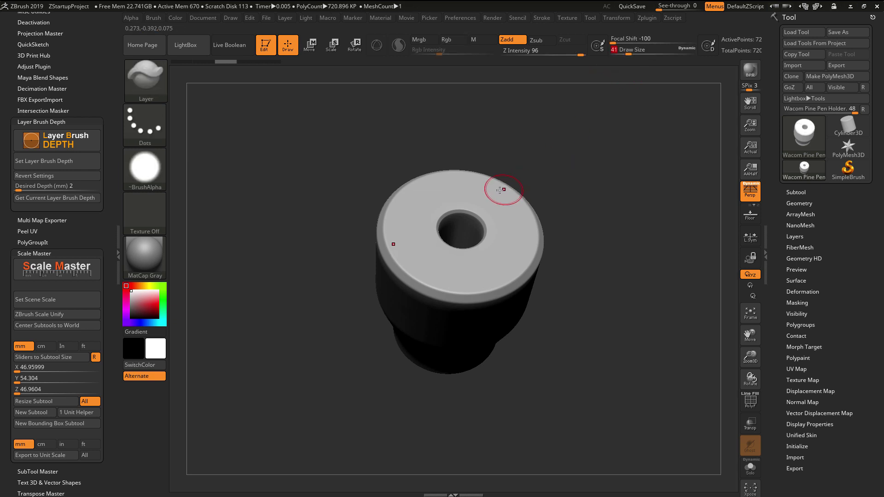
pyautogui.click(55, 162)
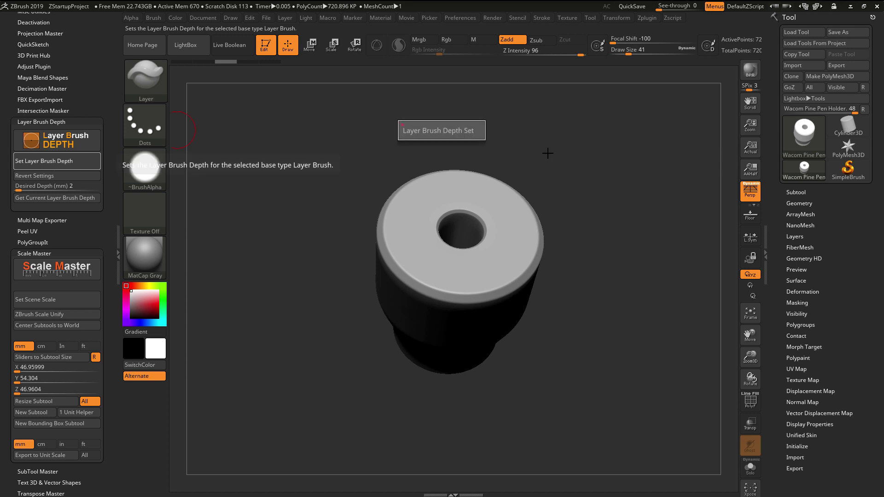
pyautogui.press('u')
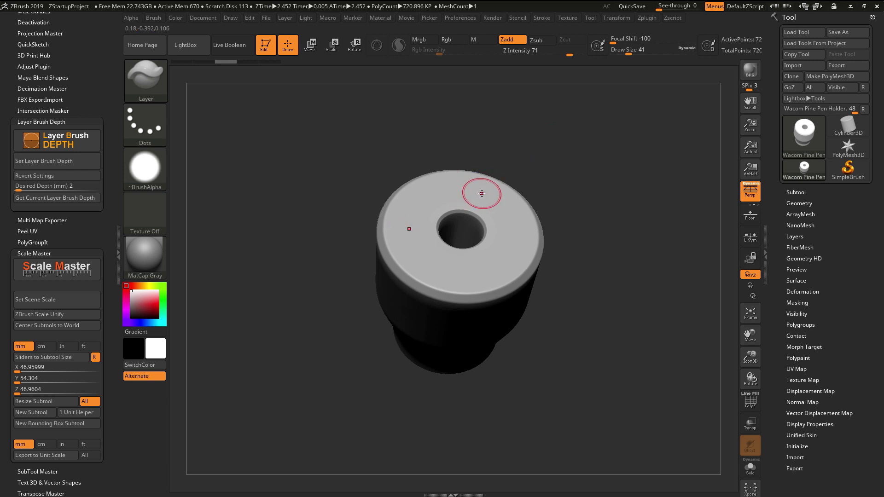
pyautogui.moveTo(483, 193)
pyautogui.mouseDown()
pyautogui.moveTo(504, 221)
pyautogui.moveTo(509, 251)
pyautogui.mouseUp()
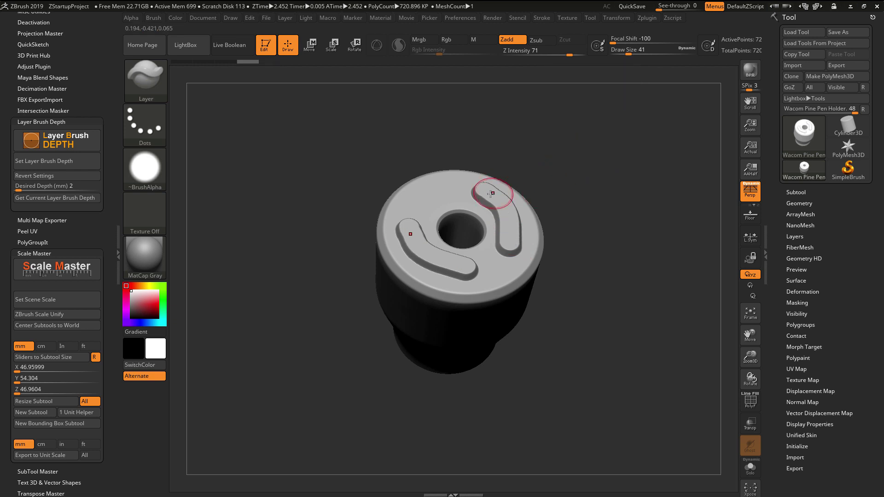
pyautogui.moveTo(481, 194)
pyautogui.mouseDown()
pyautogui.moveTo(503, 267)
pyautogui.moveTo(456, 195)
pyautogui.mouseUp()
# Step: Set brush size 7 with a 2 mm depth, then undo the carved grooves
pyautogui.click(620, 53)
pyautogui.write('7')
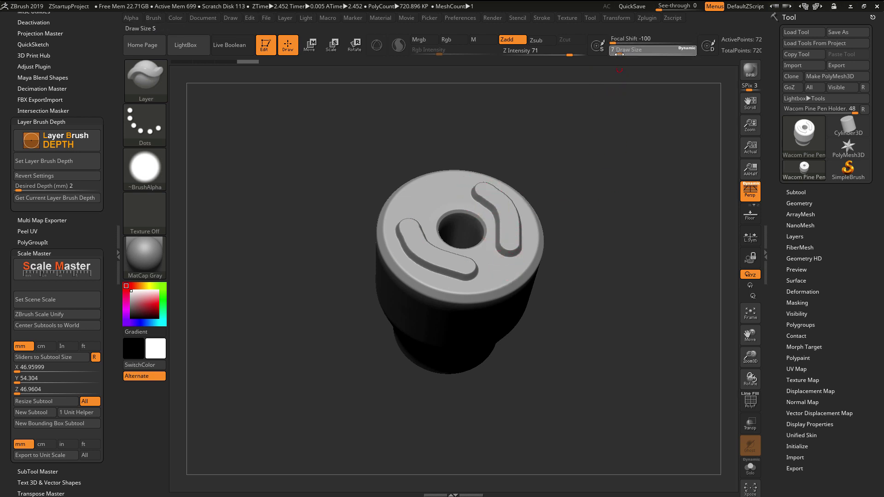
pyautogui.press('Return')
pyautogui.click(61, 188)
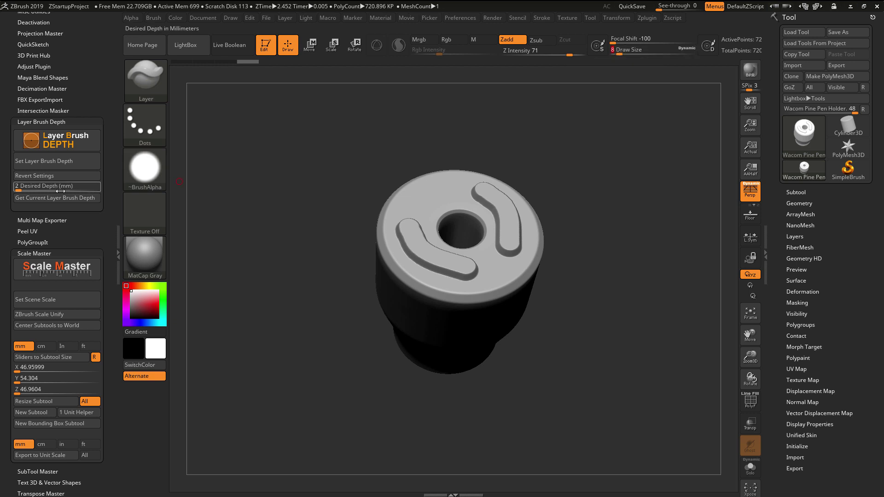
pyautogui.press('Return')
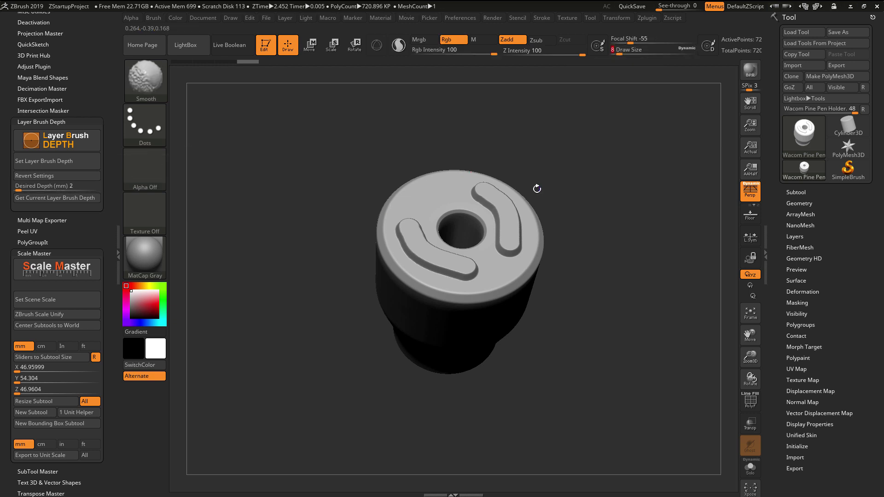
pyautogui.hotkey('ctrl', 'z')
# Step: Set brush size 11, apply a 6 mm Layer brush depth, and accept Draw Size 62
pyautogui.click(620, 53)
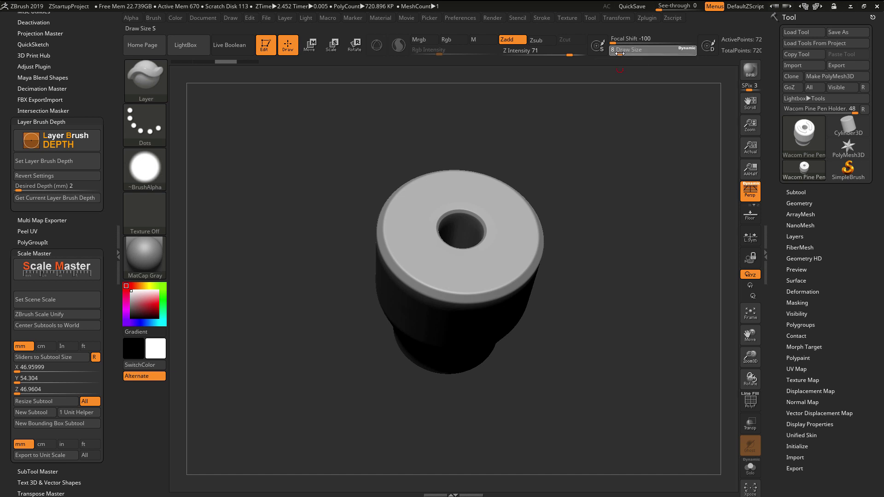
pyautogui.write('11')
pyautogui.press('Return')
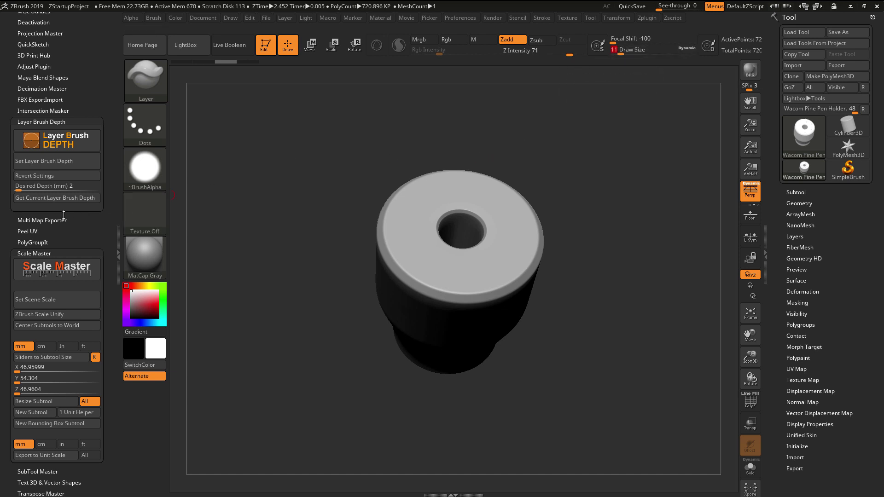
pyautogui.click(33, 188)
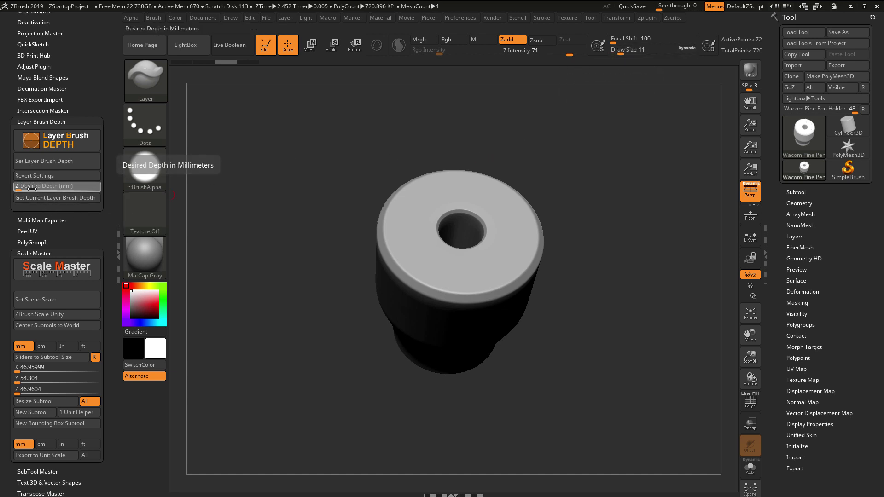
pyautogui.press('Return')
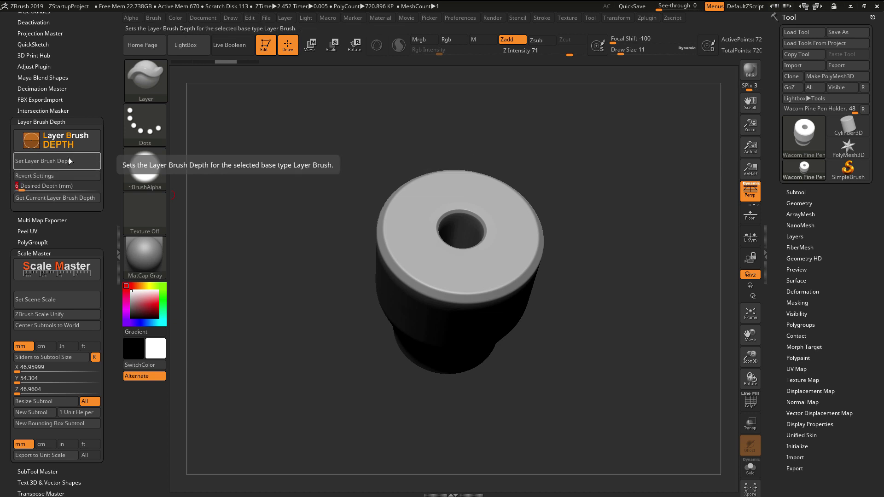
pyautogui.click(85, 165)
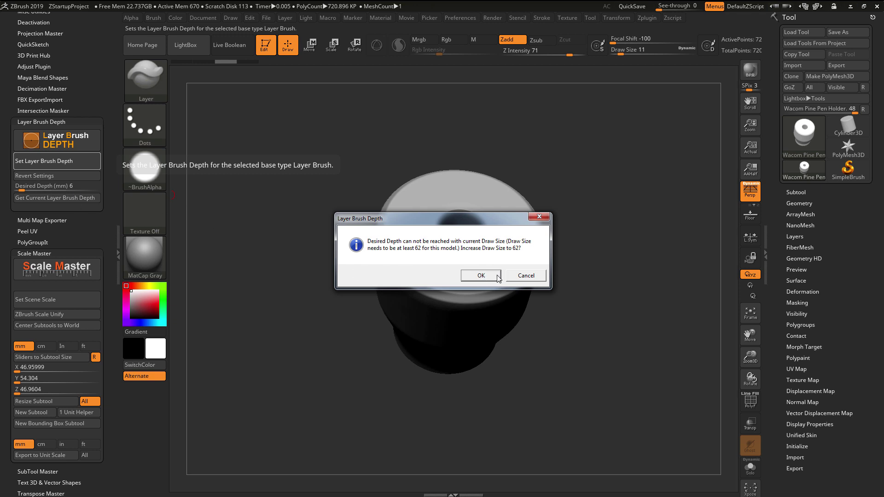
pyautogui.click(481, 276)
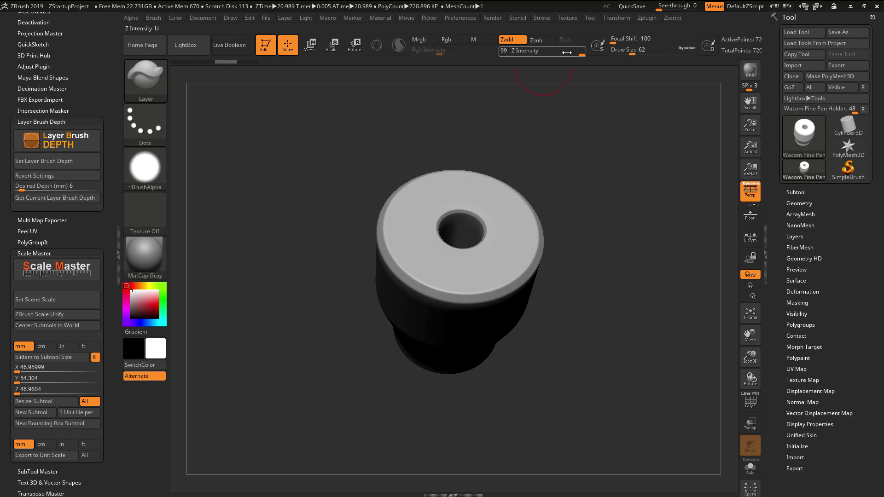
# Step: Sculpt two mirrored raised curved ridges on the top, then revert to Draw Size 22, Z Intensity 20
pyautogui.moveTo(487, 182); pyautogui.dragTo(527, 249)
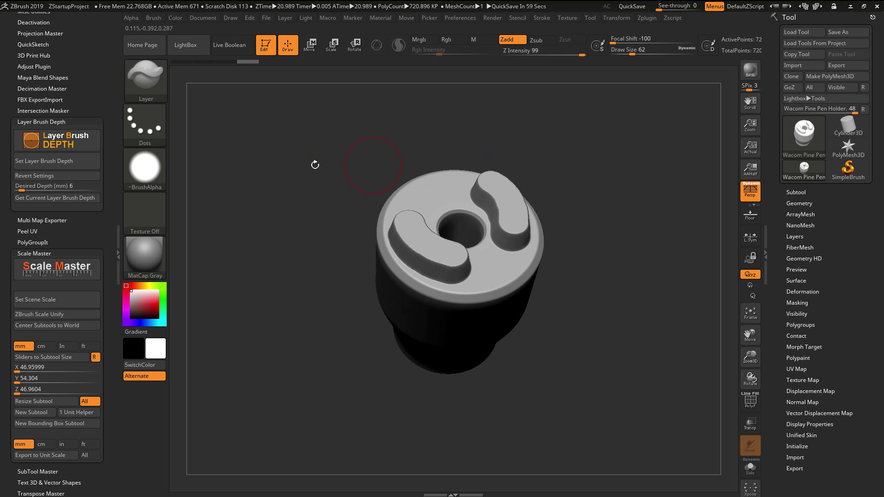
pyautogui.click(69, 175)
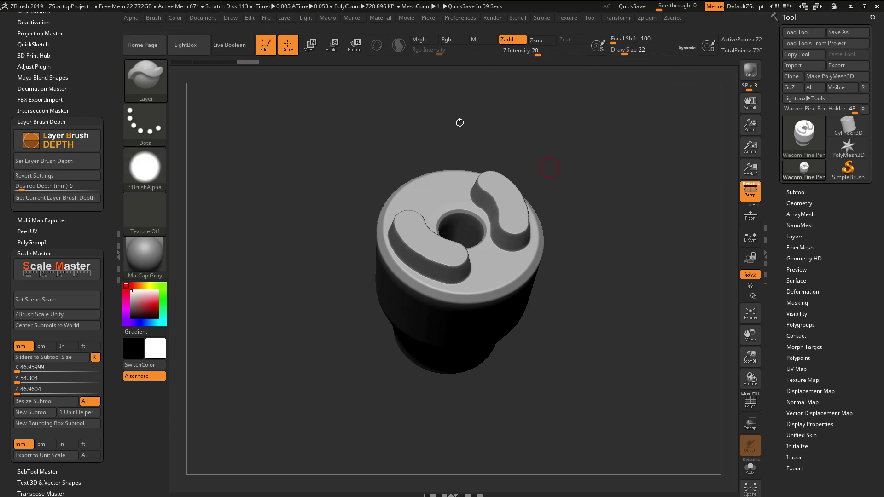
# Step: Check the current Layer brush depth, set Draw Size to 35, and confirm it gives 0.14 mm
pyautogui.click(79, 199)
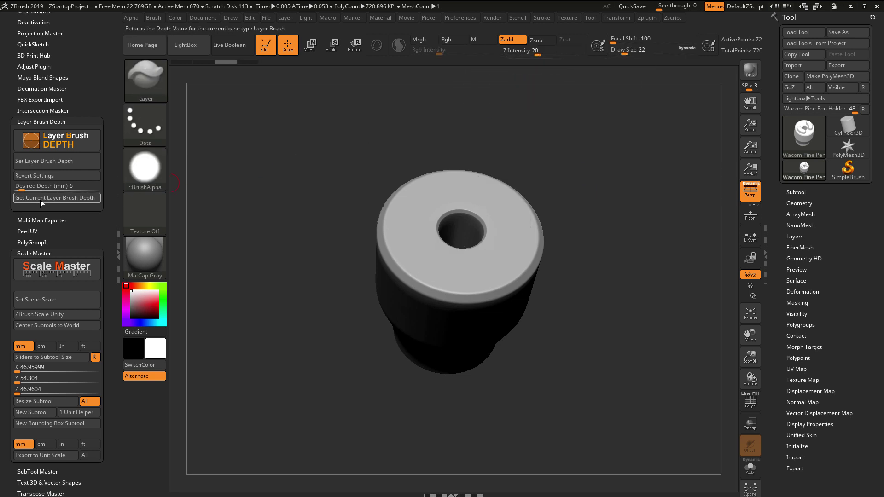
pyautogui.click(54, 200)
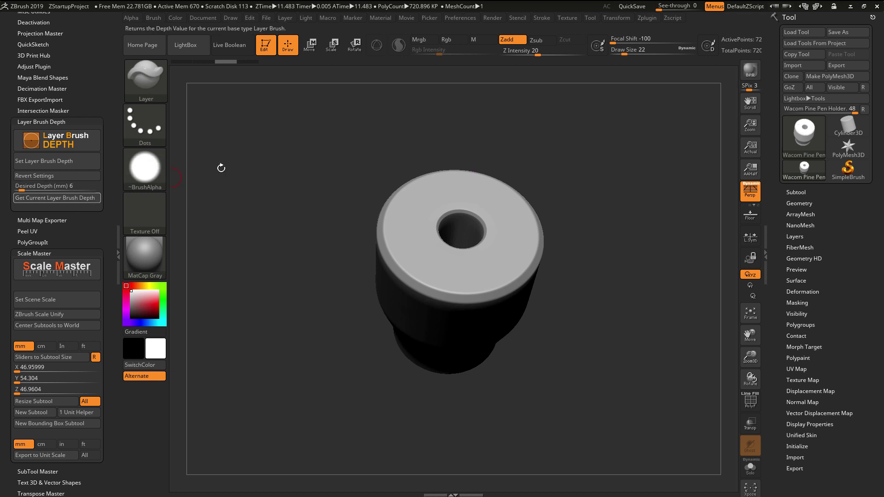
pyautogui.click(626, 49)
pyautogui.write('35')
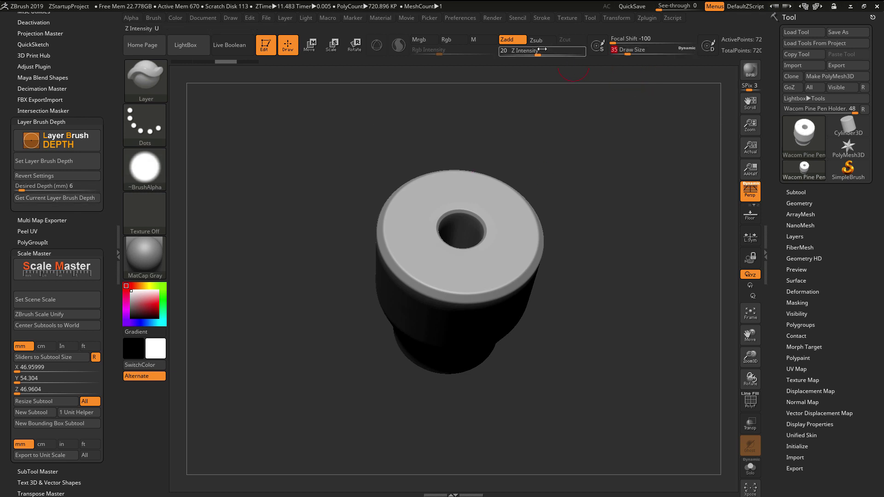
pyautogui.click(84, 198)
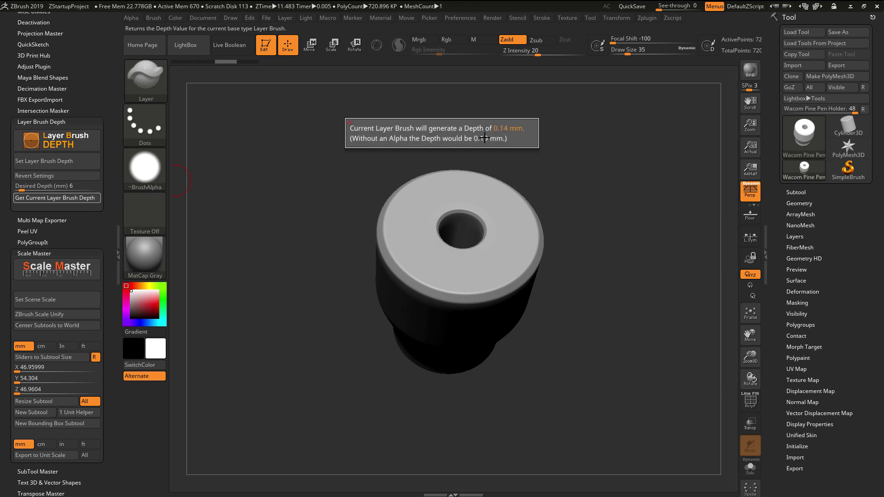
pyautogui.click(585, 181)
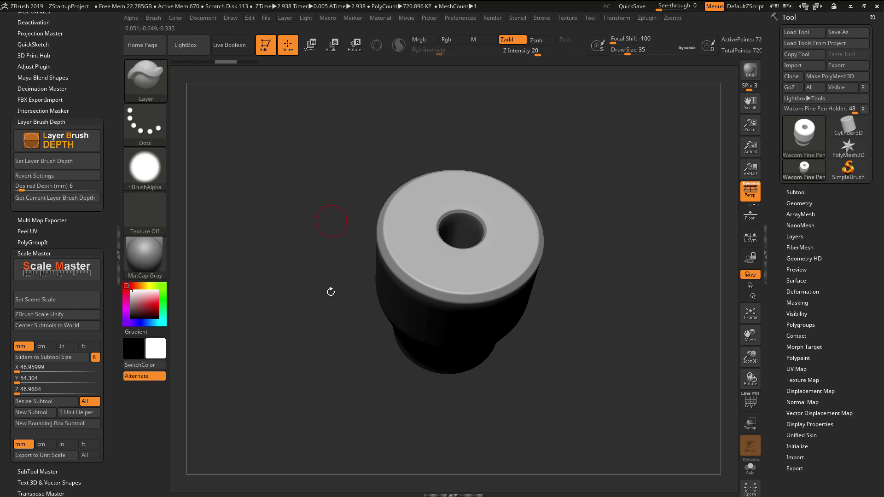
# Step: Open the DemoAnimeHead project from LightBox without saving the pen holder
pyautogui.press(',')
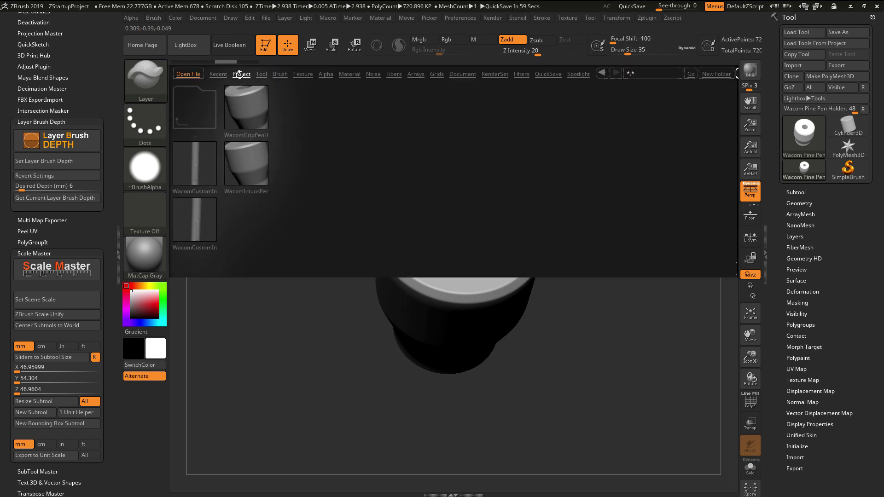
pyautogui.click(241, 74)
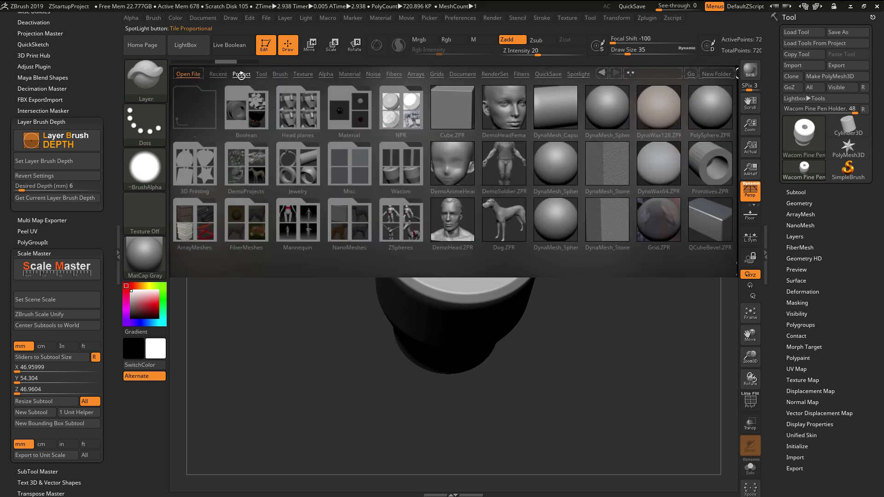
pyautogui.doubleClick(459, 168)
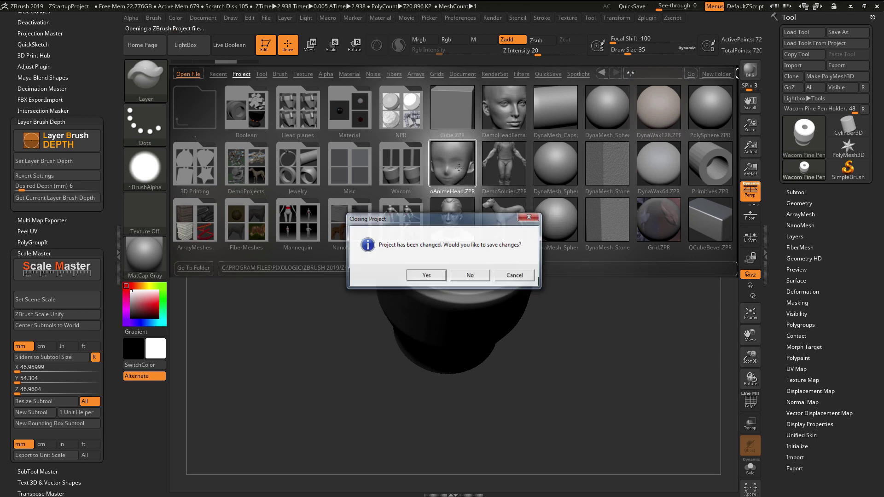
pyautogui.click(471, 276)
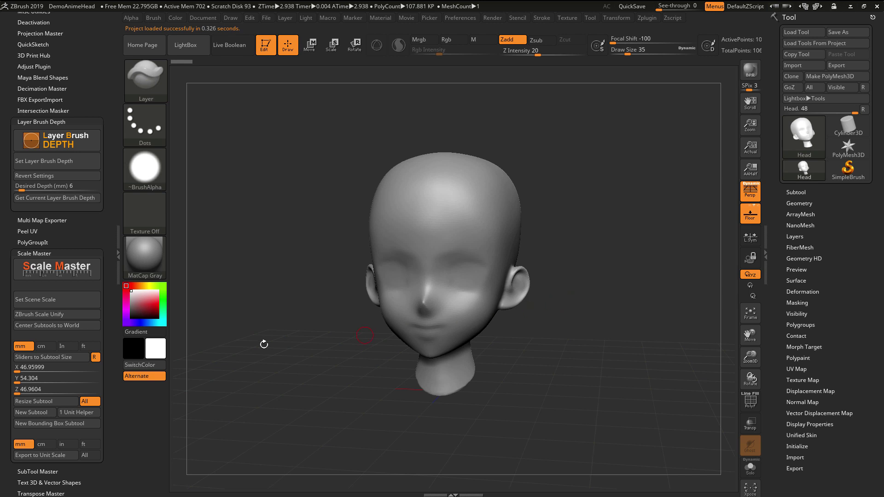
# Step: Read the head's size (1.42399 × 2 × 1.456) and set Desired Depth to 2 mm
pyautogui.click(44, 360)
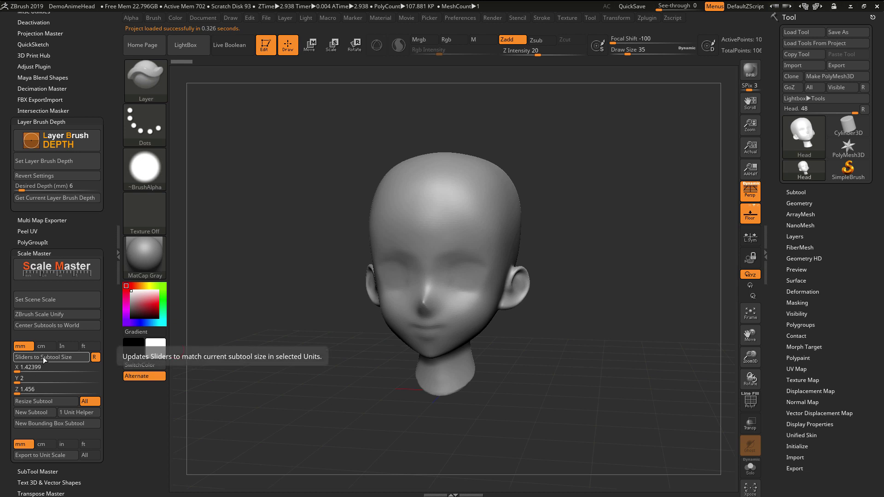
pyautogui.click(51, 368)
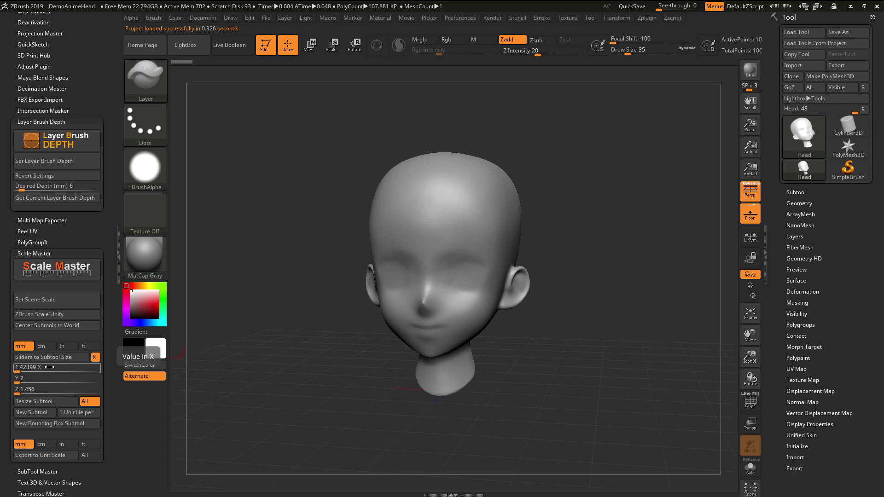
pyautogui.click(50, 380)
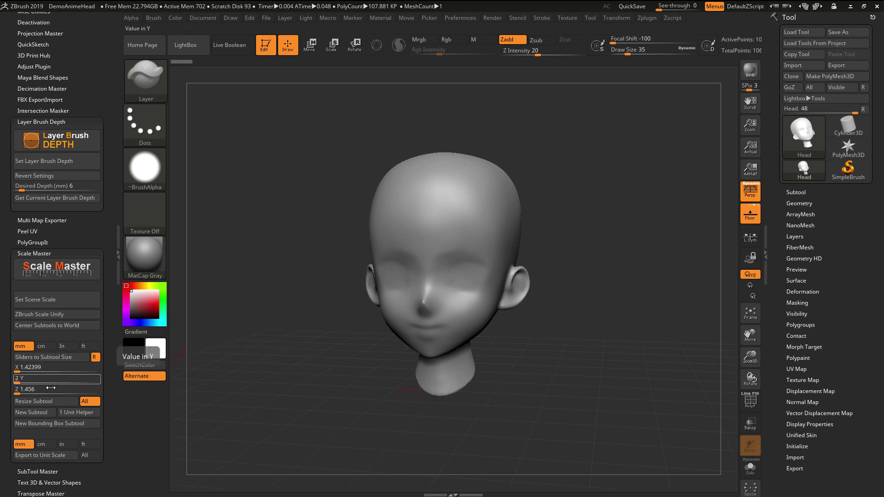
pyautogui.click(50, 390)
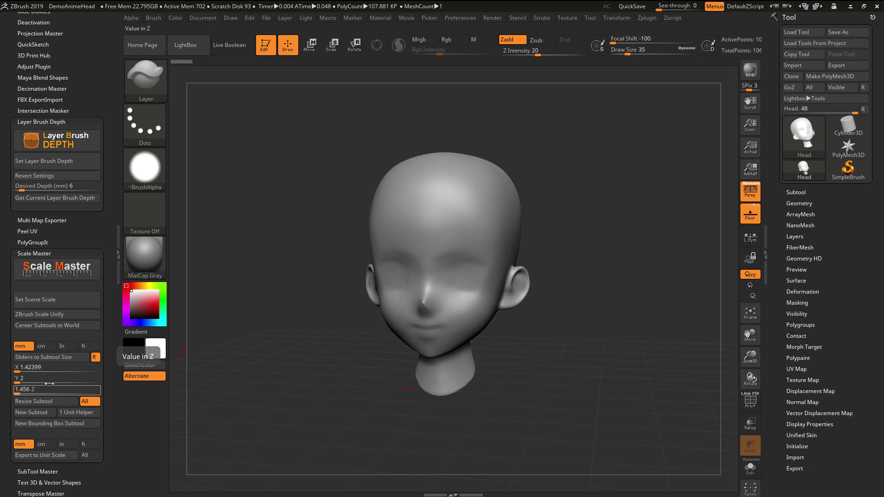
pyautogui.click(26, 187)
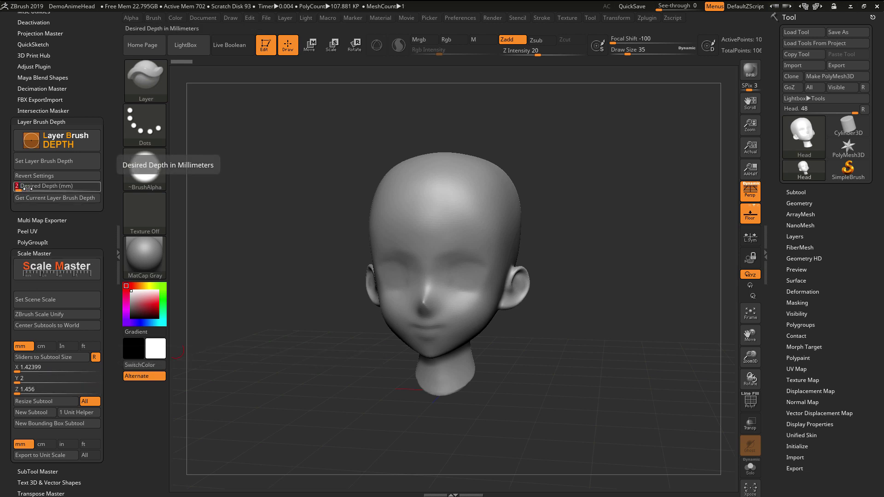
pyautogui.press('Return')
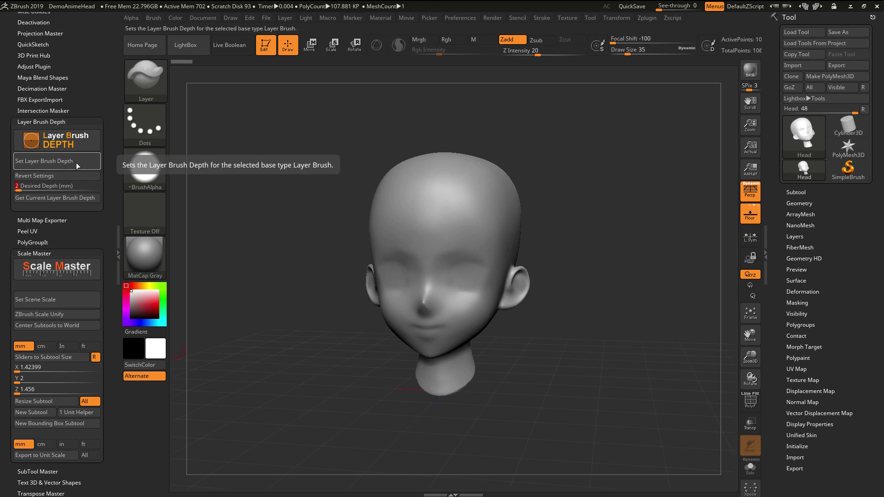
pyautogui.click(76, 161)
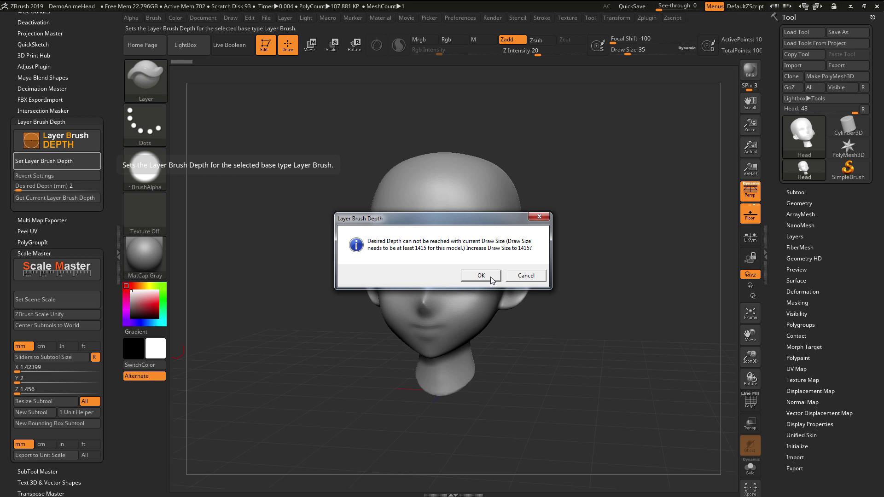
pyautogui.click(526, 276)
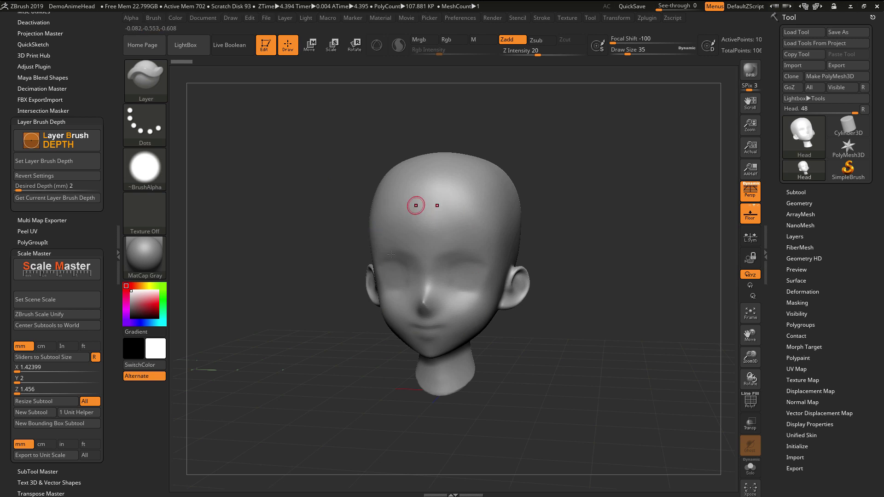
# Step: Set scene scale to 1.42 × 2.00 × 1.46 in and read the size in mm: 36.17 × 50.80 × 36.98
pyautogui.click(76, 302)
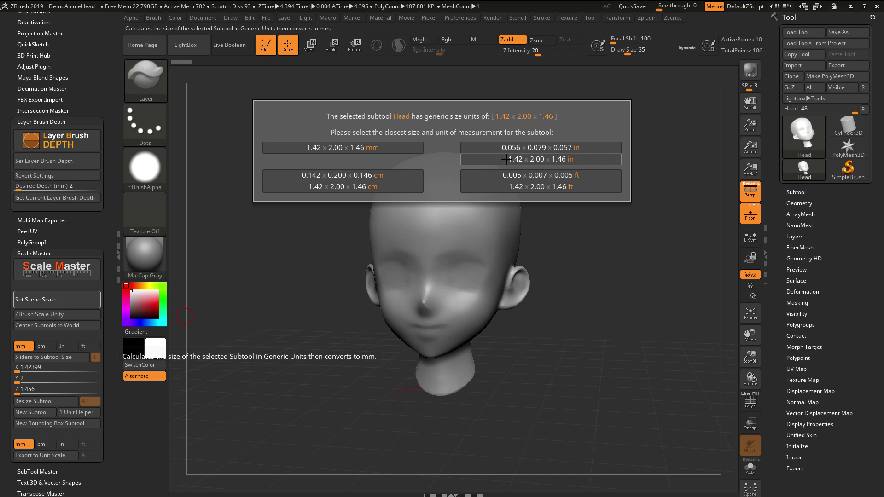
pyautogui.click(554, 160)
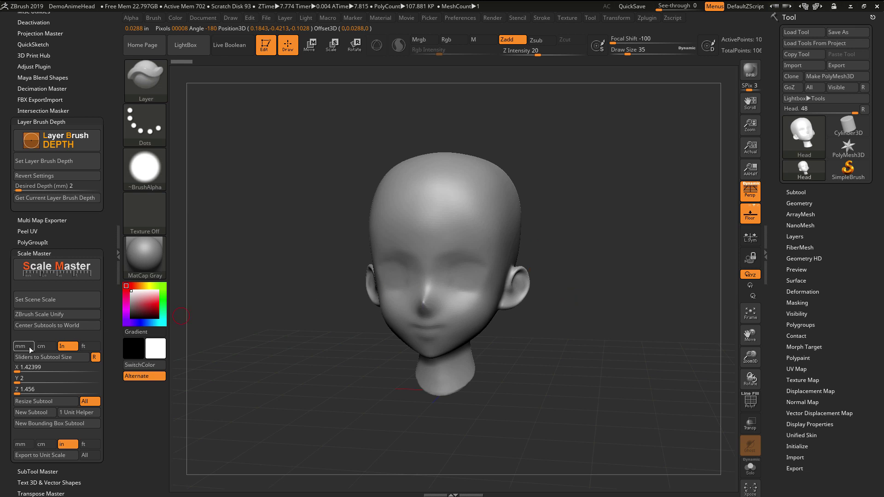
pyautogui.click(22, 347)
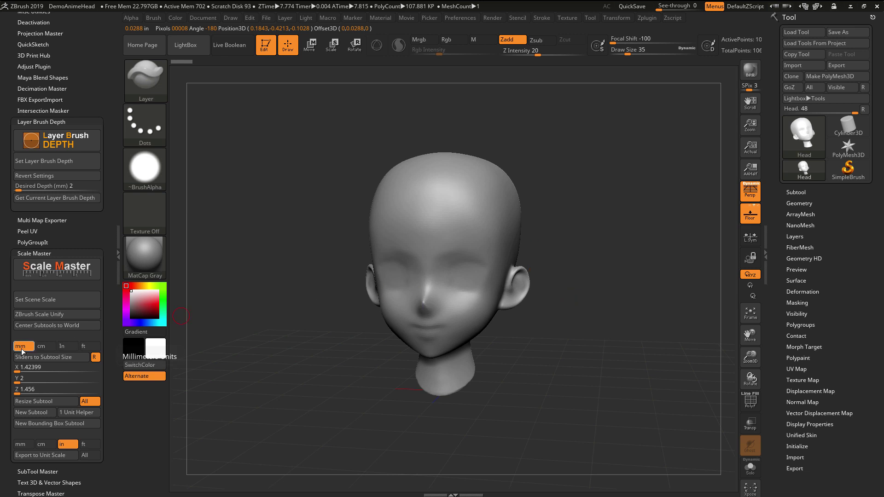
pyautogui.click(51, 357)
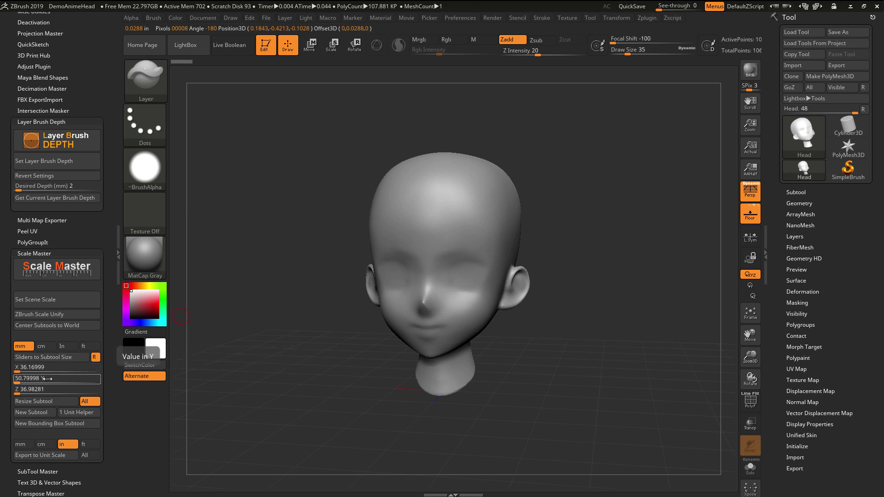
pyautogui.click(43, 368)
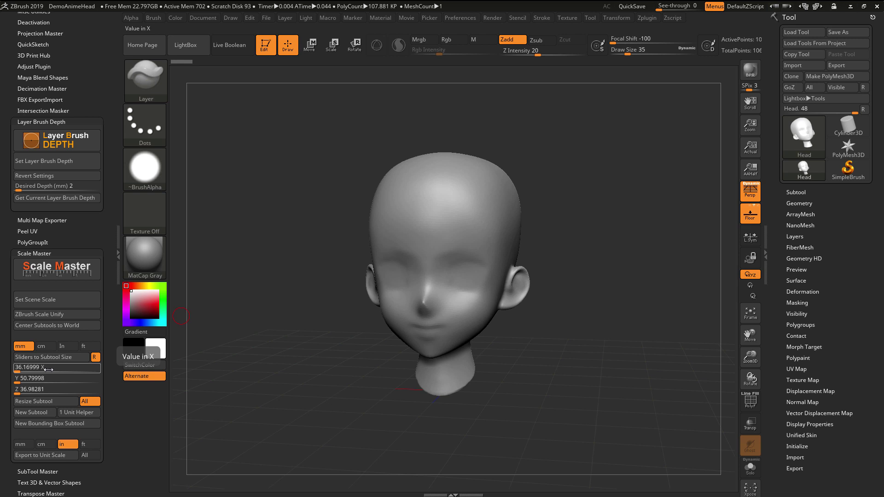
pyautogui.click(52, 378)
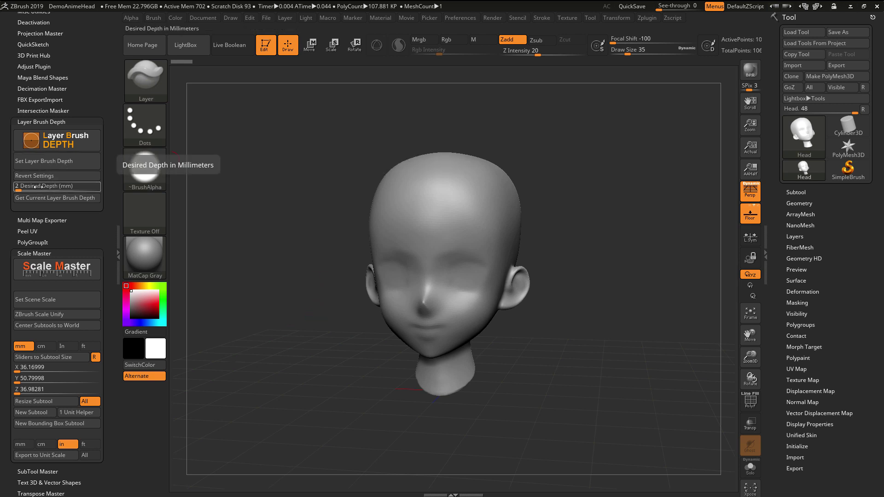
# Step: Apply the 2 mm depth to the Layer brush and accept Draw Size 56
pyautogui.click(69, 158)
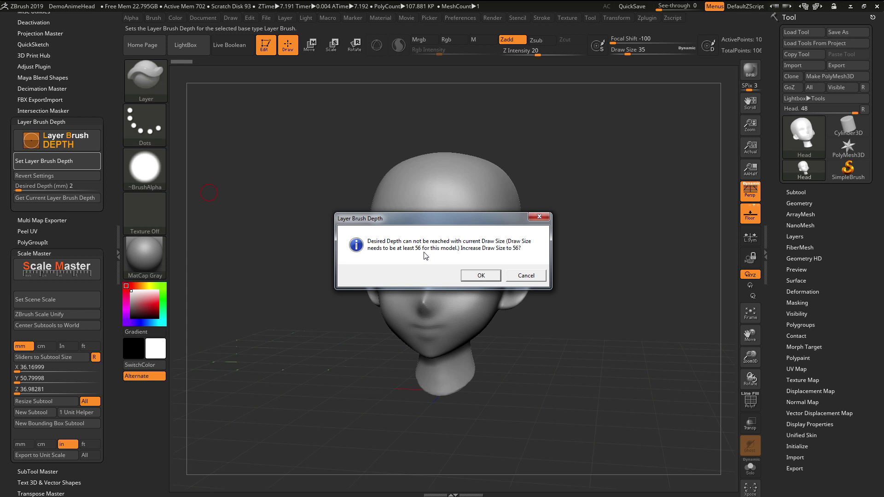
pyautogui.click(478, 276)
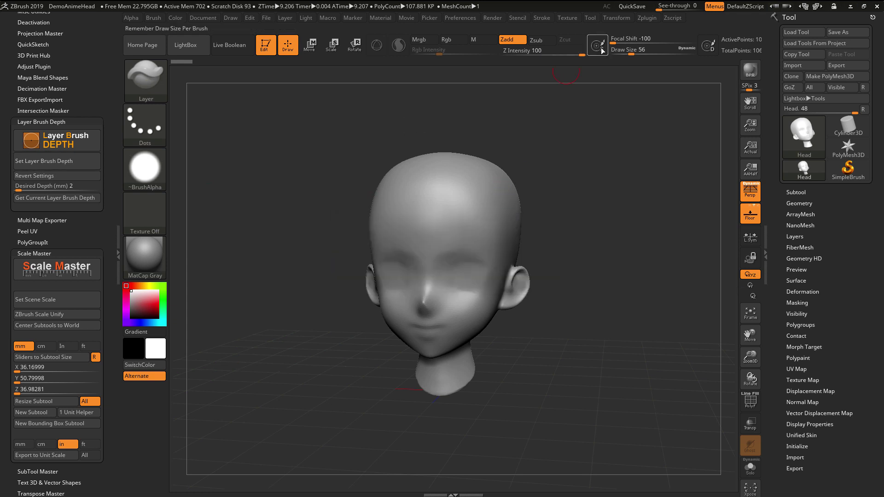
pyautogui.moveTo(543, 146)
pyautogui.mouseDown()
pyautogui.moveTo(477, 173)
pyautogui.moveTo(475, 198)
pyautogui.moveTo(449, 233)
pyautogui.moveTo(456, 243)
pyautogui.mouseUp()
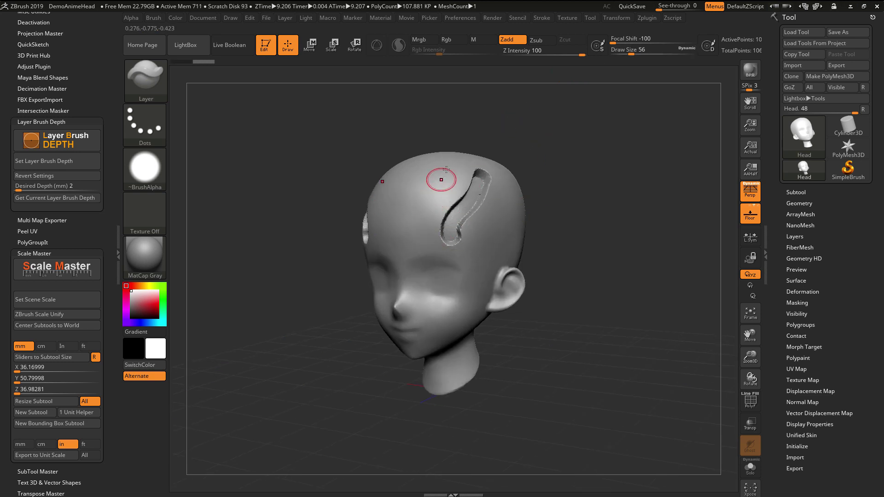
# Step: Carve two 2 mm Layer brush grooves into the head's crown, then undo both
pyautogui.moveTo(447, 170); pyautogui.dragTo(426, 233)
pyautogui.moveTo(539, 217)
pyautogui.mouseDown()
pyautogui.moveTo(545, 185)
pyautogui.moveTo(601, 188)
pyautogui.moveTo(585, 193)
pyautogui.mouseUp()
pyautogui.hotkey('ctrl', 'z')
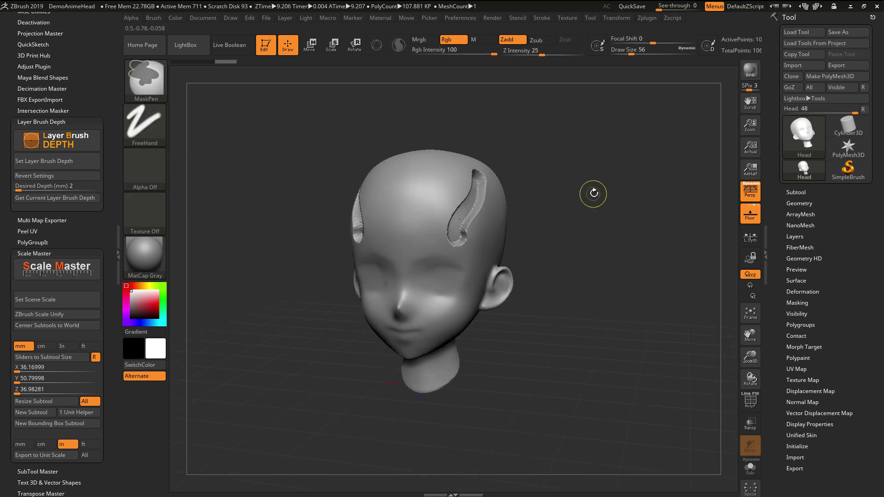
pyautogui.hotkey('ctrl', 'z')
pyautogui.moveTo(600, 199); pyautogui.dragTo(605, 210)
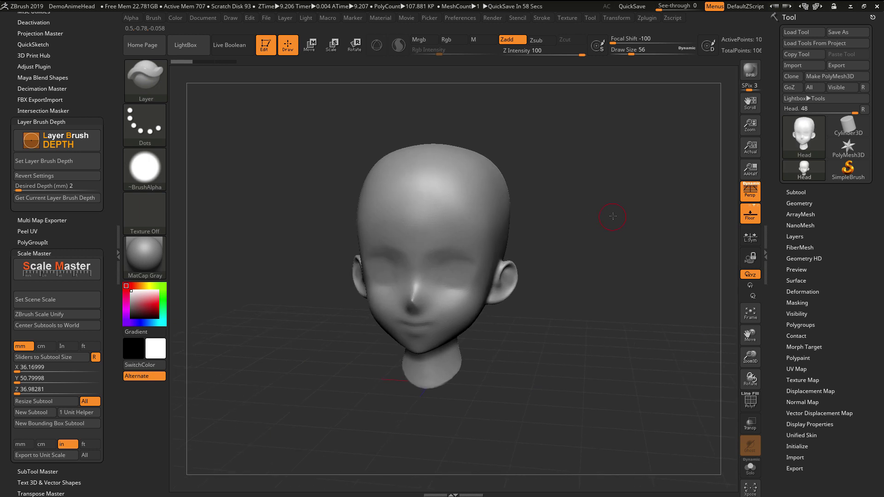
pyautogui.moveTo(613, 216)
pyautogui.mouseDown()
pyautogui.moveTo(605, 216)
pyautogui.moveTo(614, 214)
pyautogui.mouseUp()
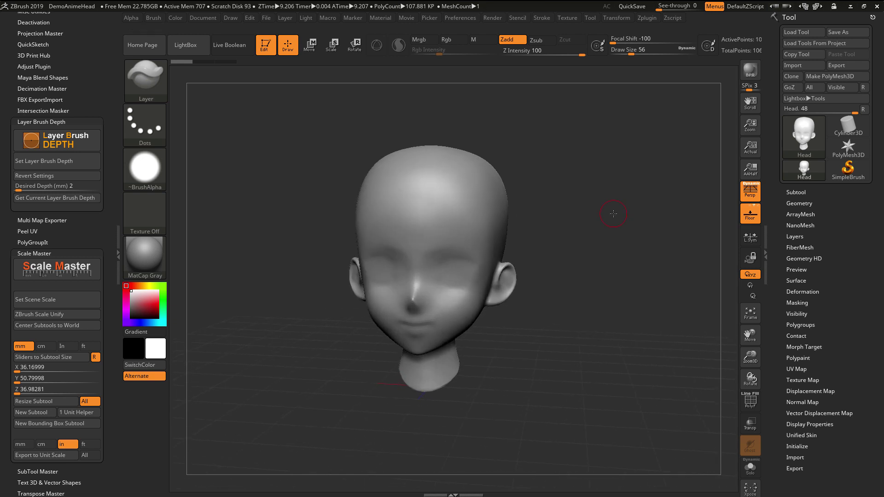